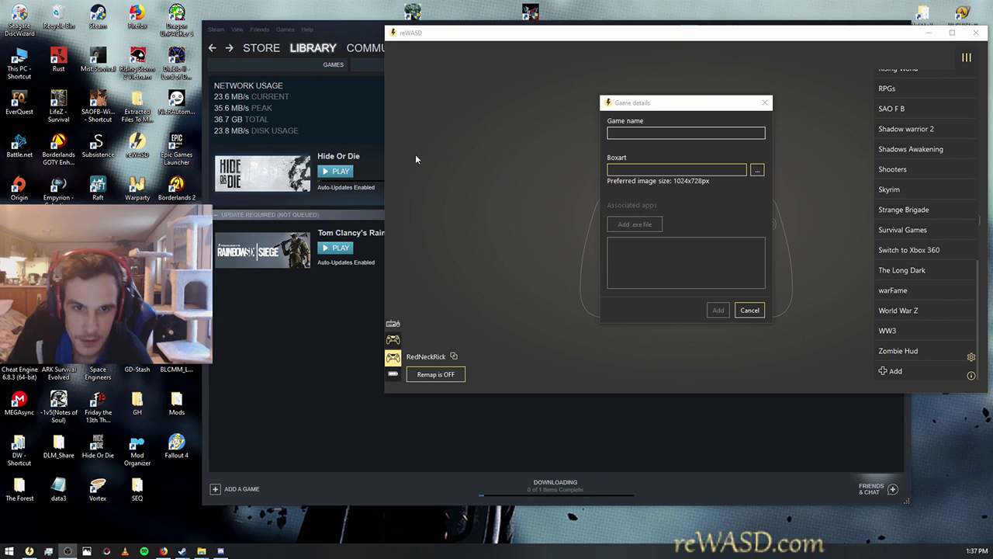
Add a new game profile named 'Hide or Die' in the game list
left_click(630, 135)
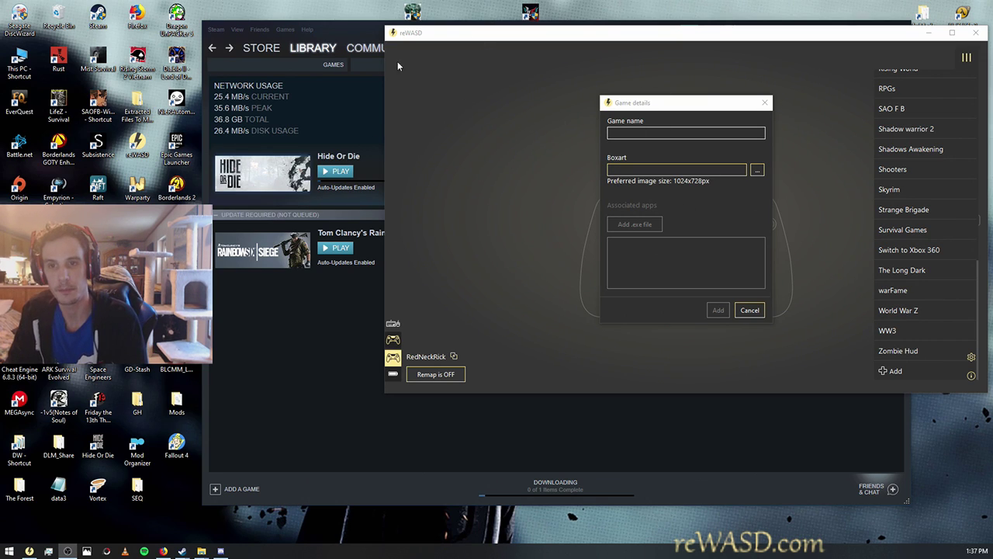
left_click(653, 118)
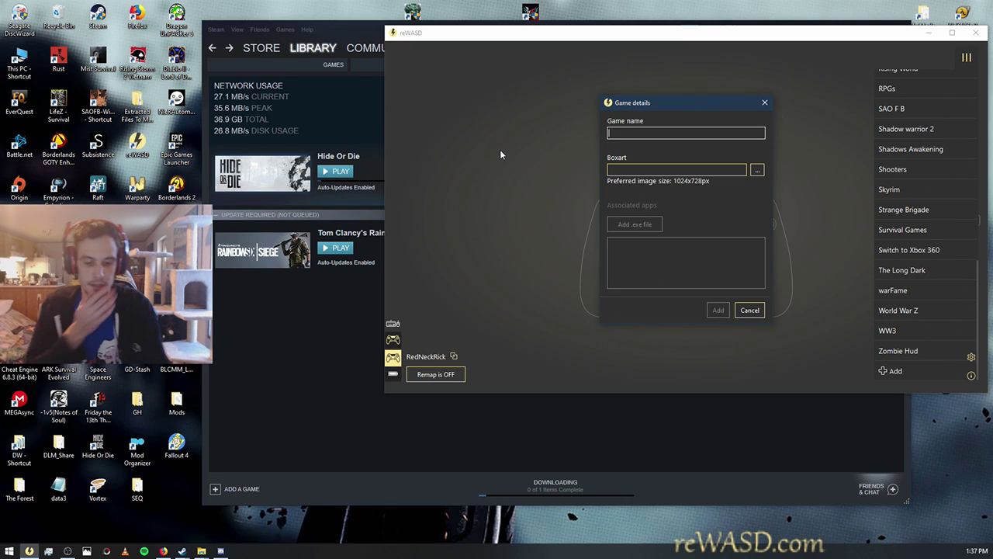
type("Hide or")
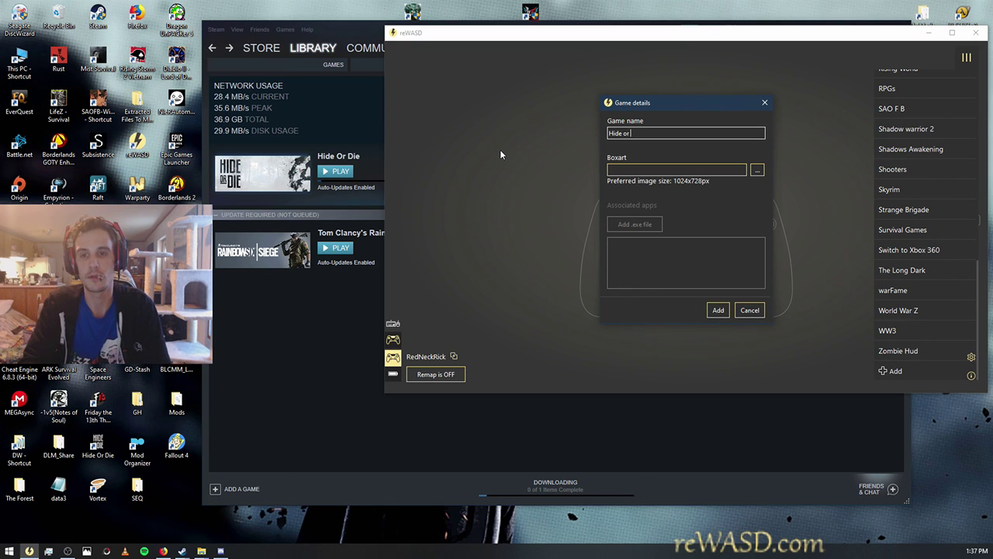
type(" Die")
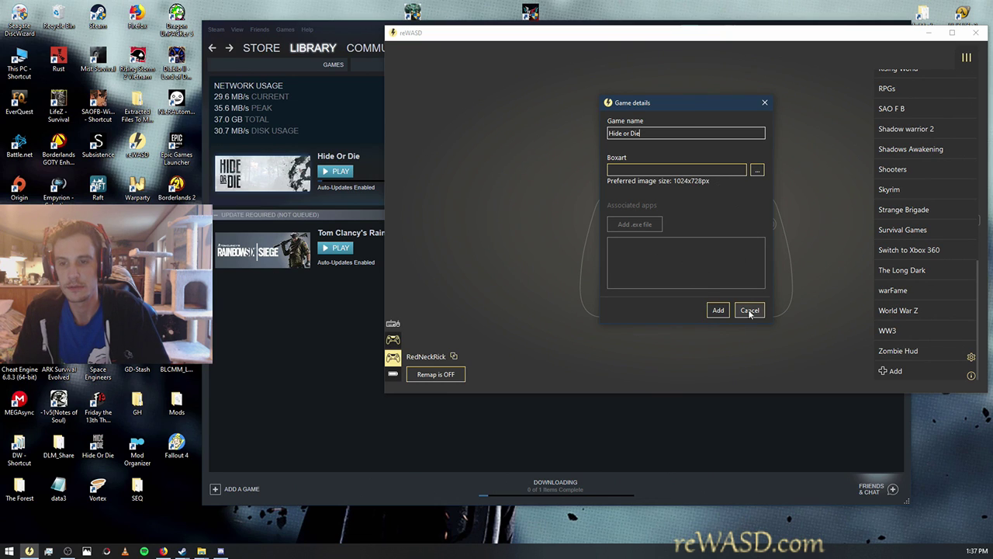
left_click(721, 311)
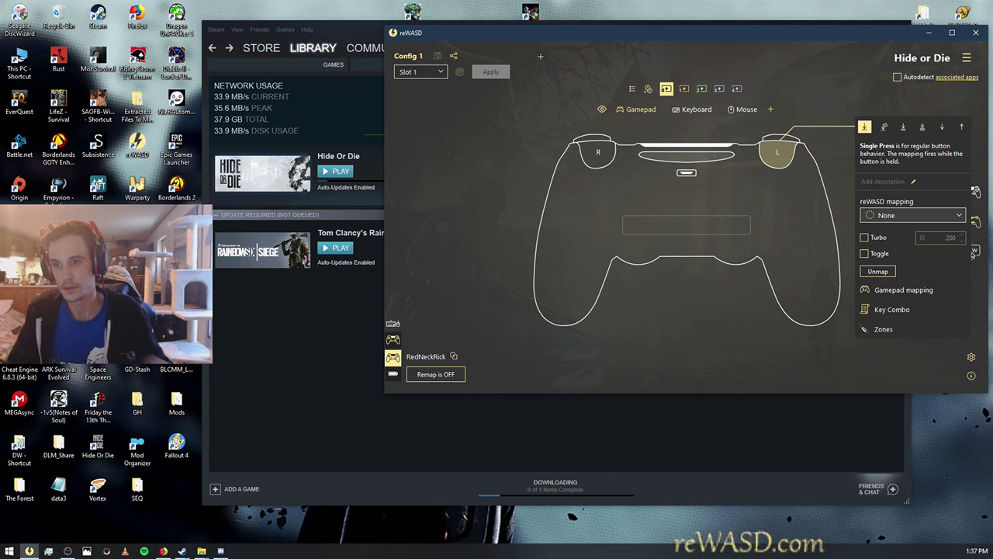
Unmap the L and R bumpers
left_click(878, 270)
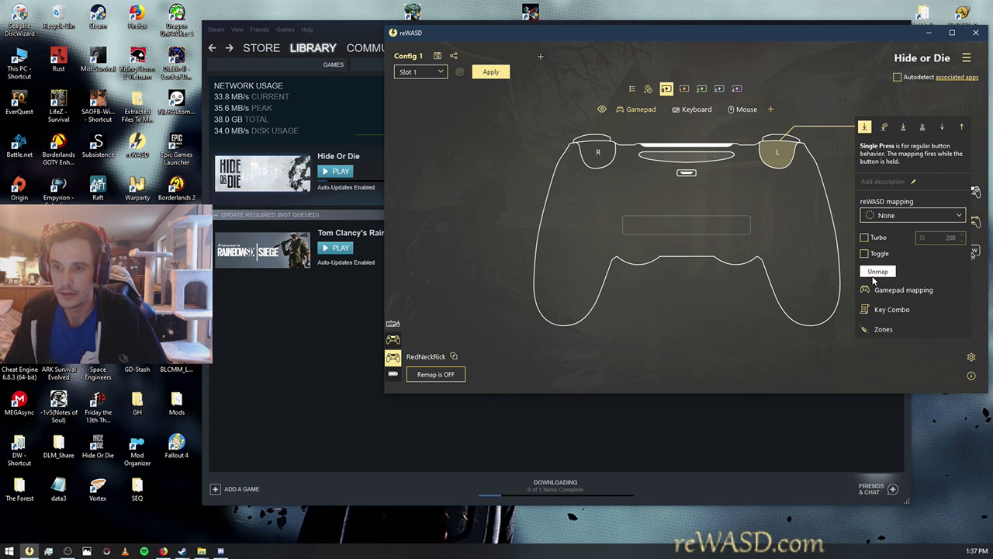
left_click(604, 154)
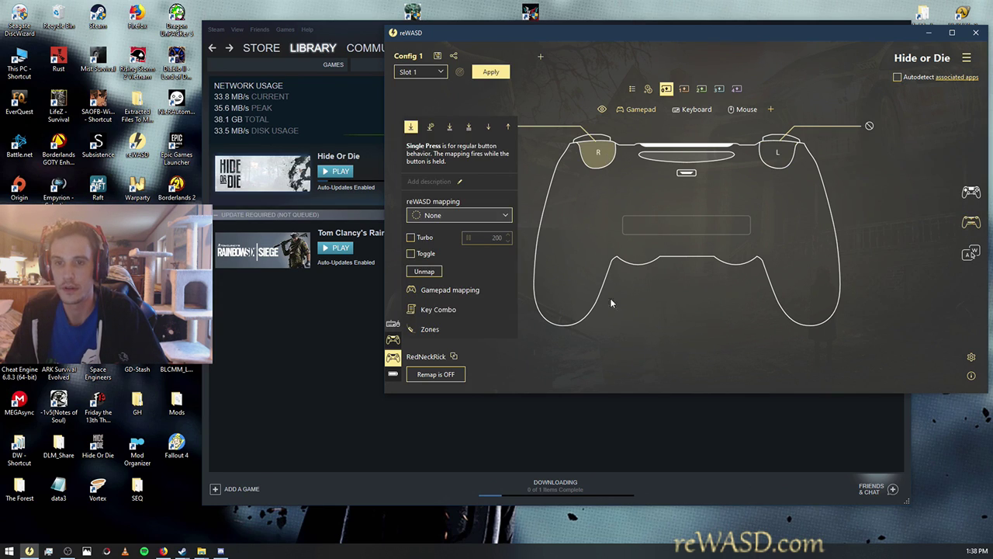
left_click(424, 273)
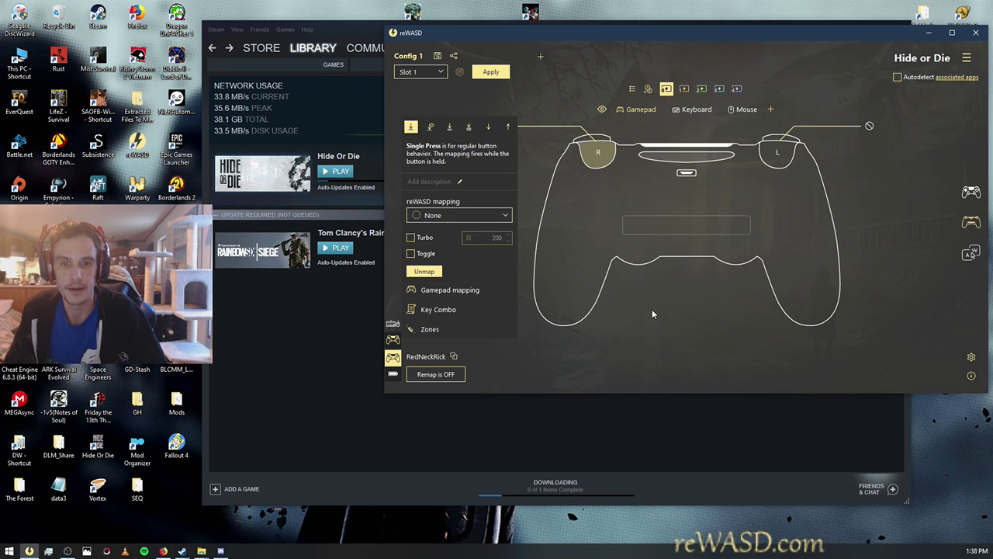
left_click(698, 297)
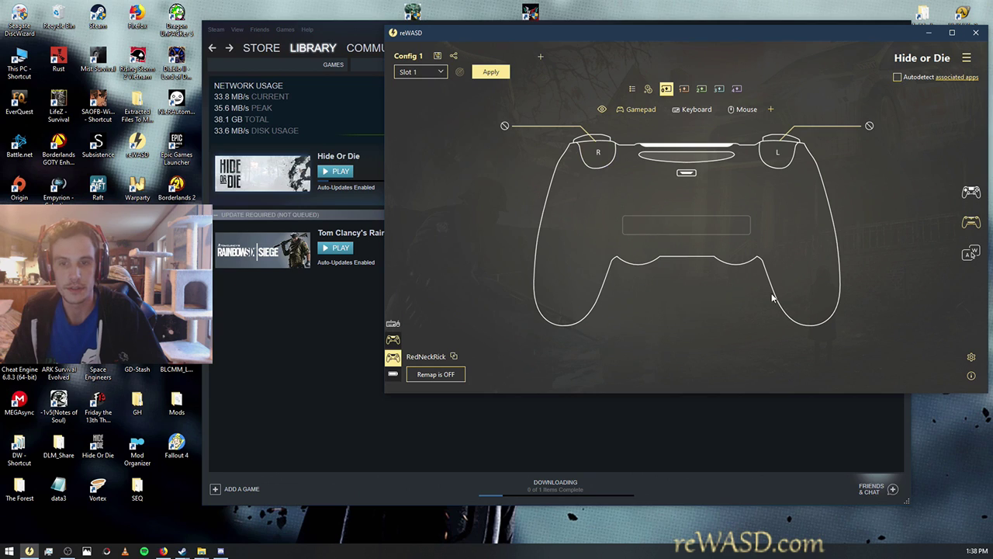
left_click(970, 193)
left_click(968, 225)
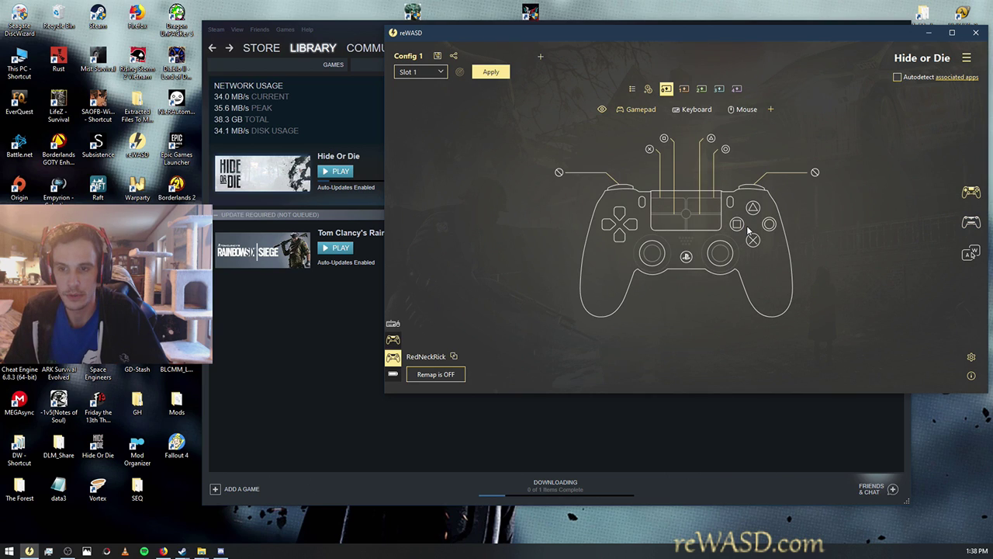
Unmap the Diamond face buttons and leave the D-pad unmapped
left_click(736, 225)
left_click(894, 317)
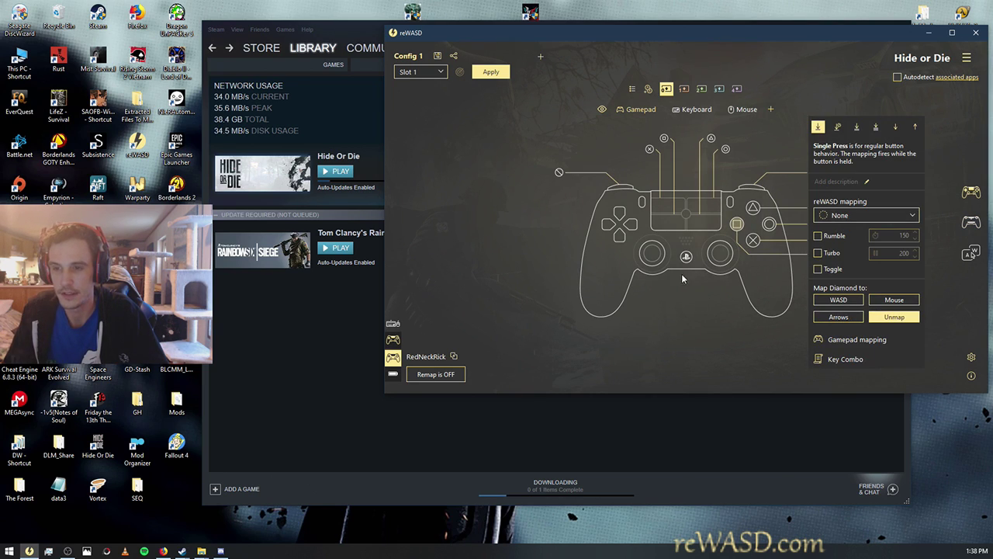
left_click(618, 237)
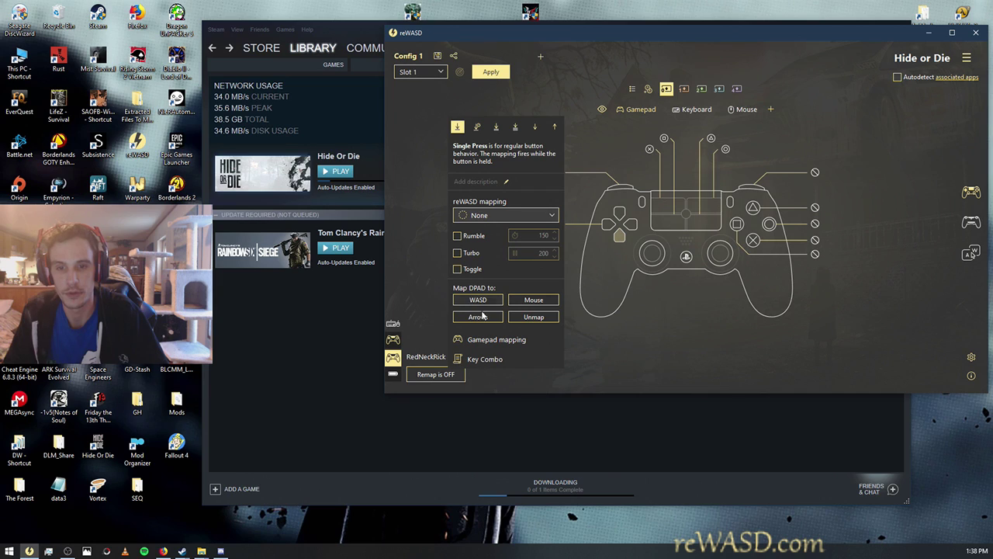
left_click(533, 317)
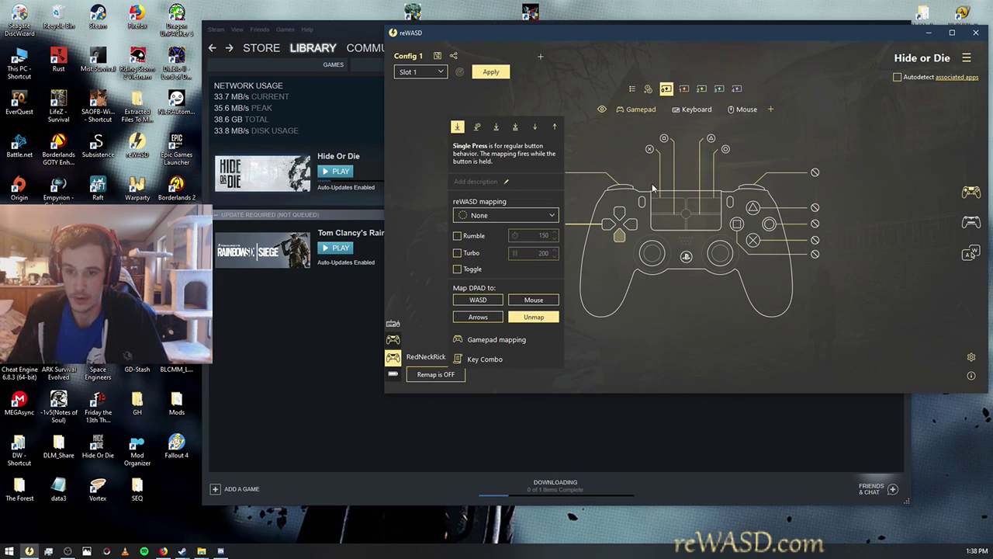
left_click(651, 281)
Unmap the left stick, the right stick and one more button
left_click(649, 268)
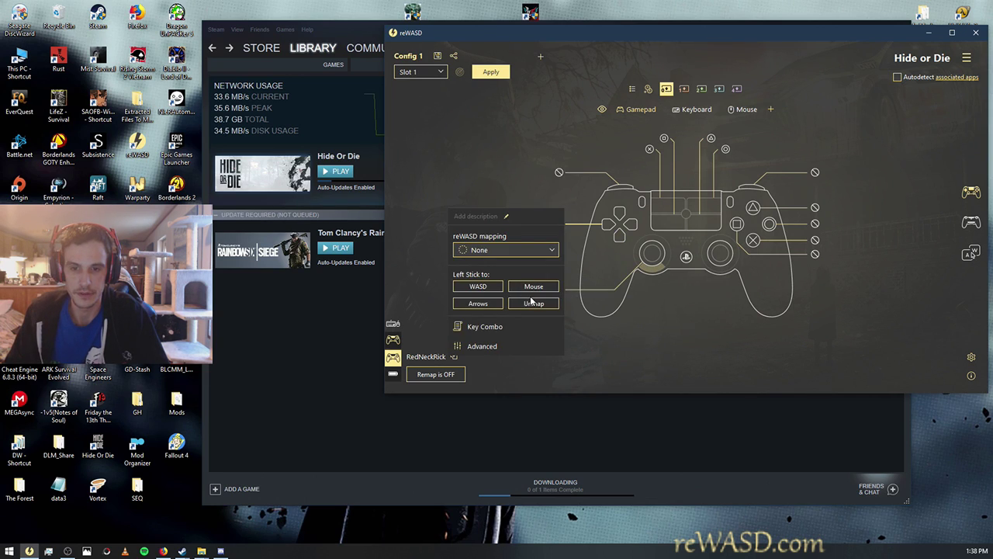
left_click(534, 302)
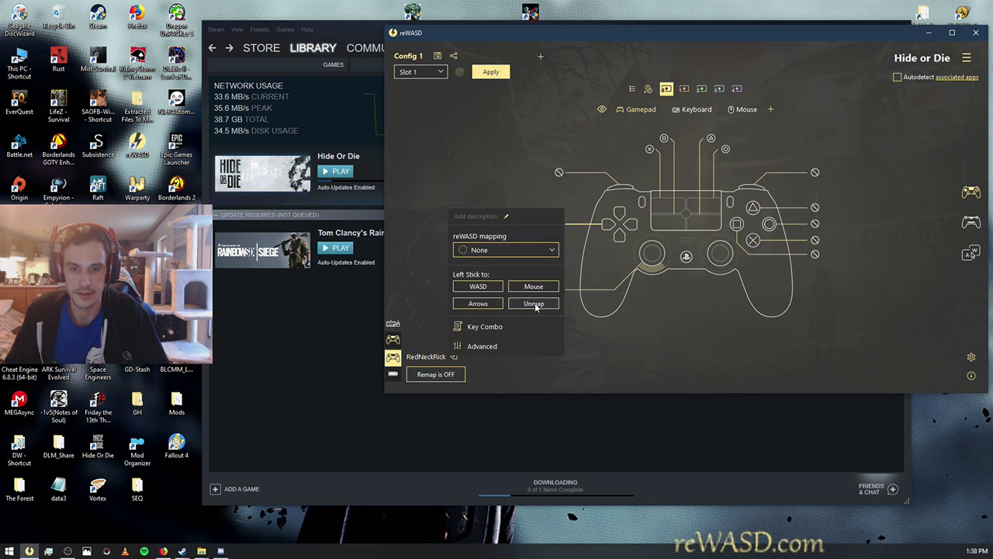
left_click(716, 268)
left_click(880, 304)
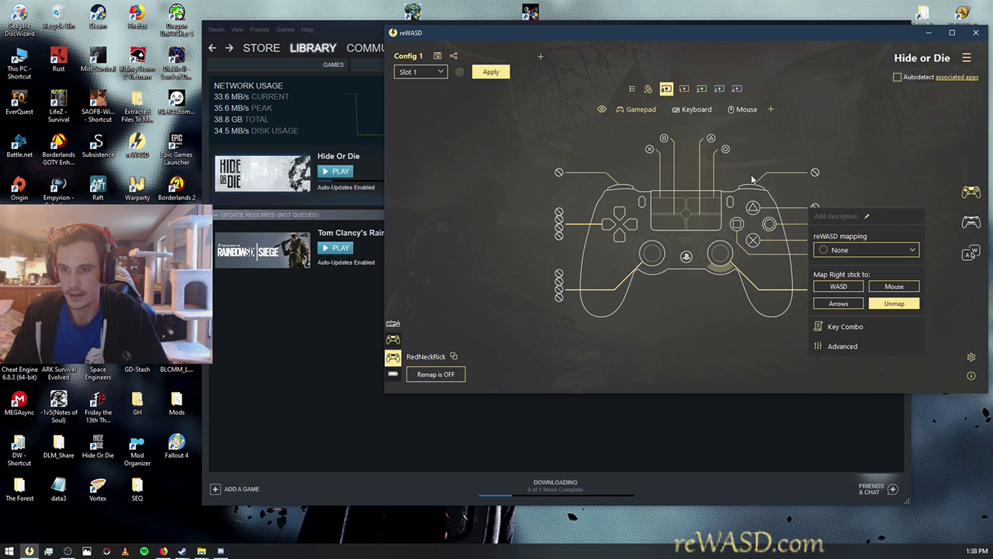
left_click(754, 180)
left_click(739, 251)
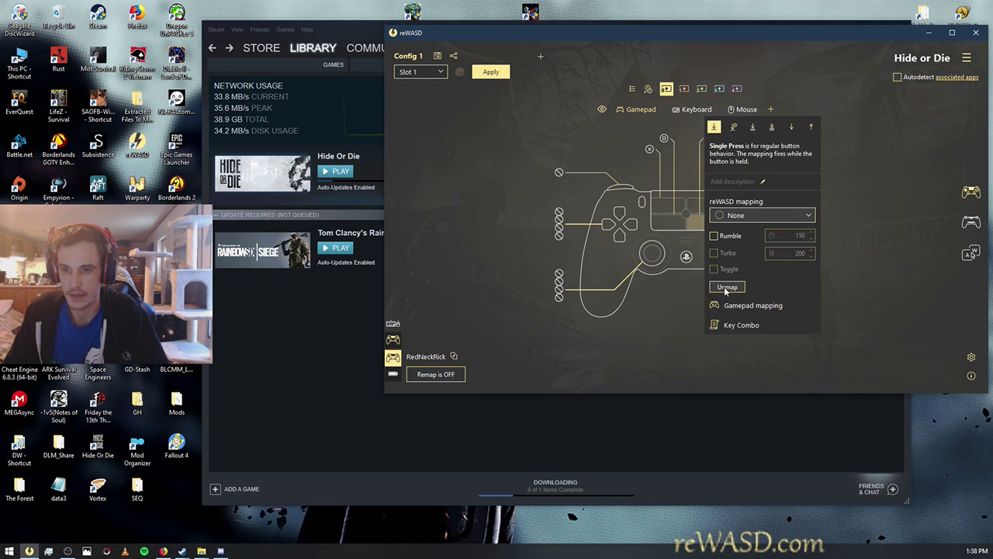
left_click(725, 286)
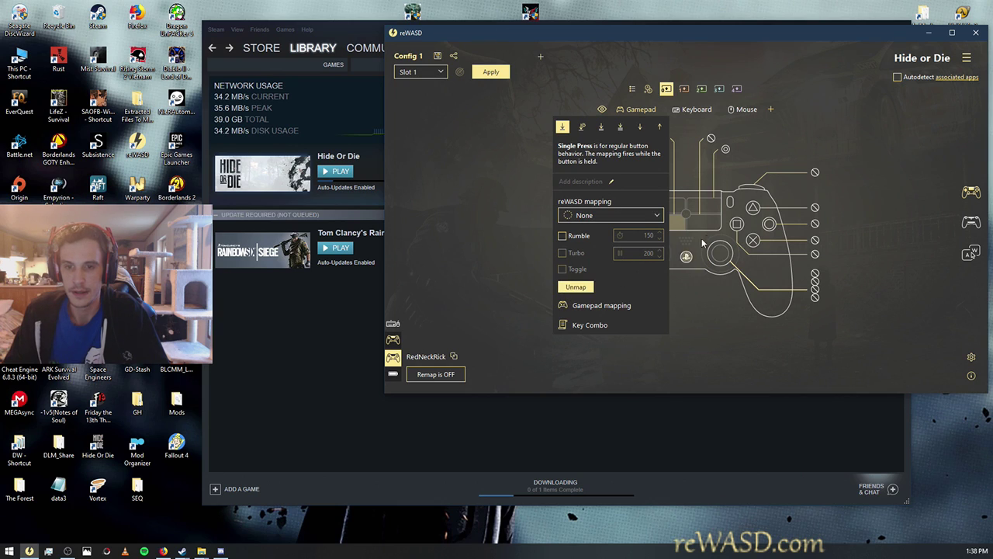
Unmap the touchpad, then clear the right and left bumpers again
left_click(702, 205)
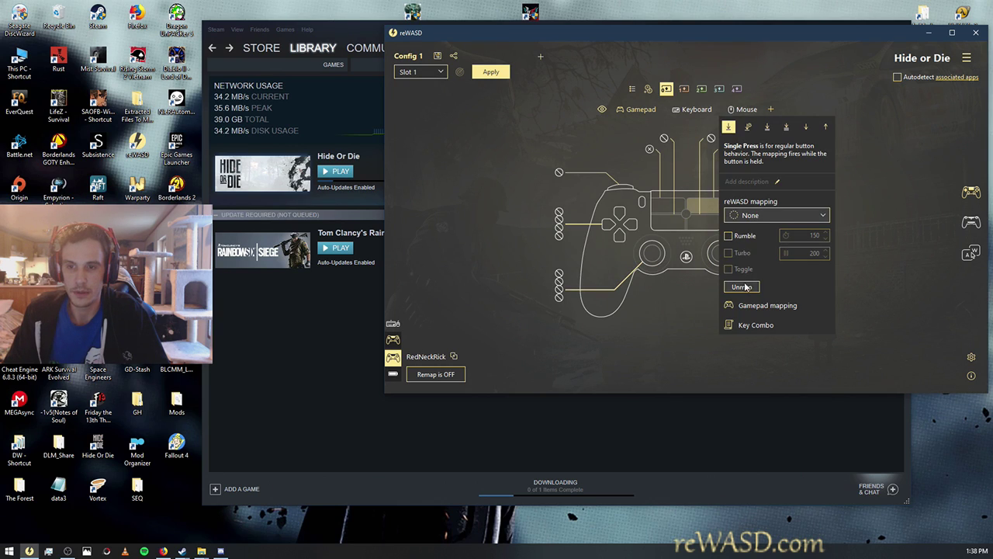
left_click(654, 211)
left_click(764, 173)
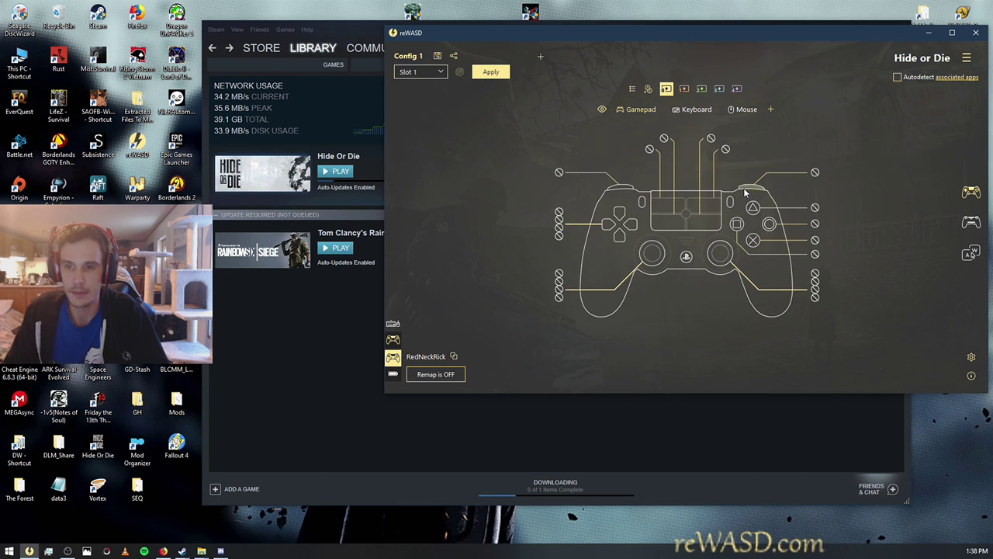
left_click(744, 194)
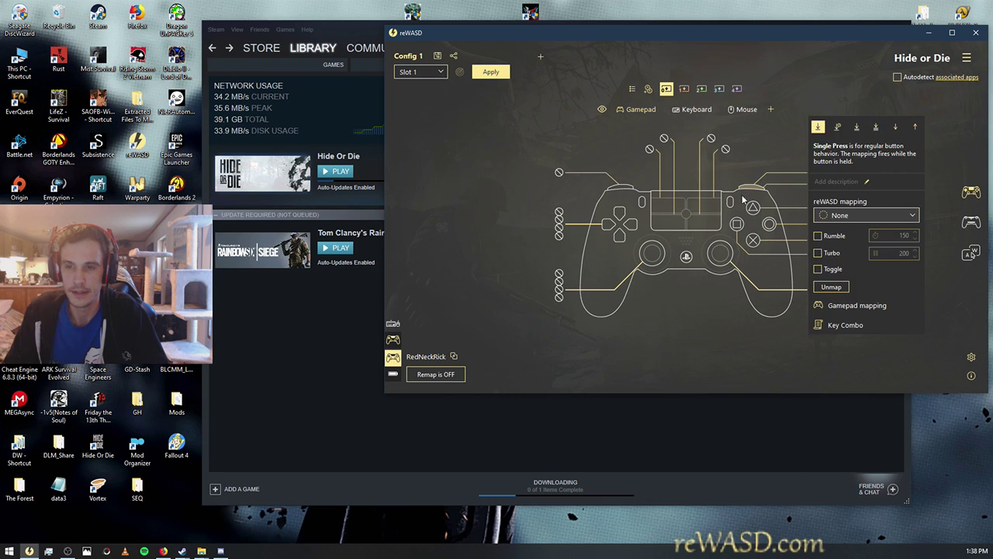
left_click(621, 195)
left_click(628, 192)
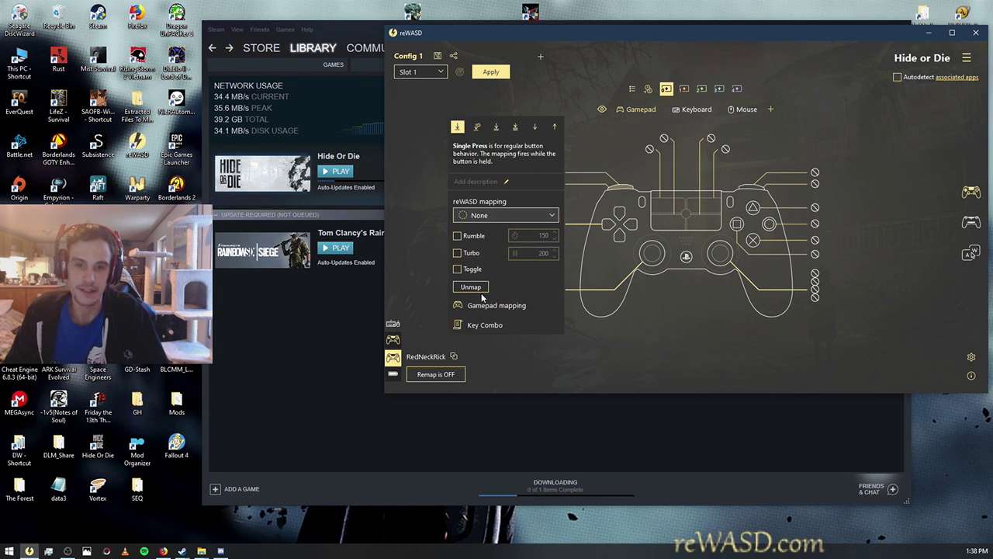
left_click(471, 286)
left_click(818, 98)
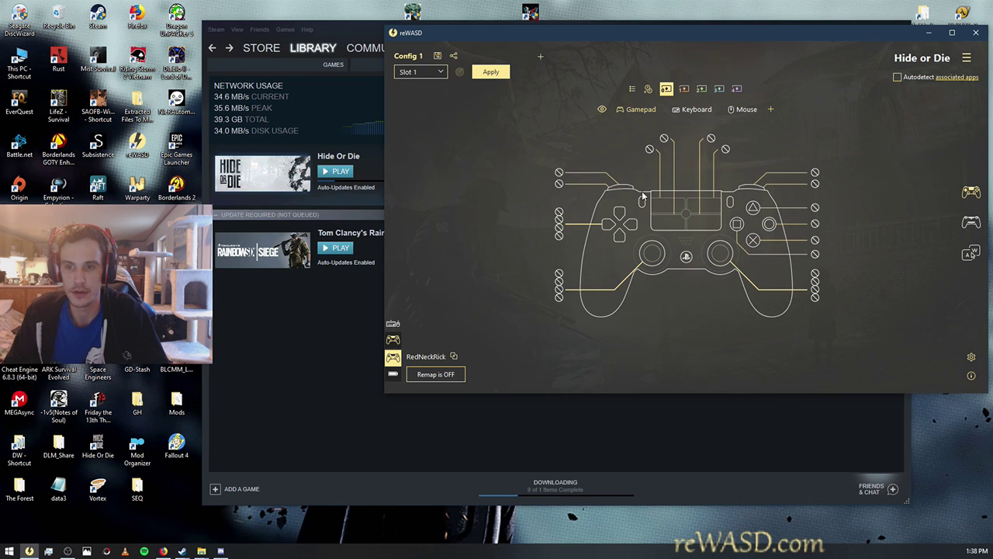
Unmap the button near the right stick and the small buttons beside the touchpad
left_click(710, 266)
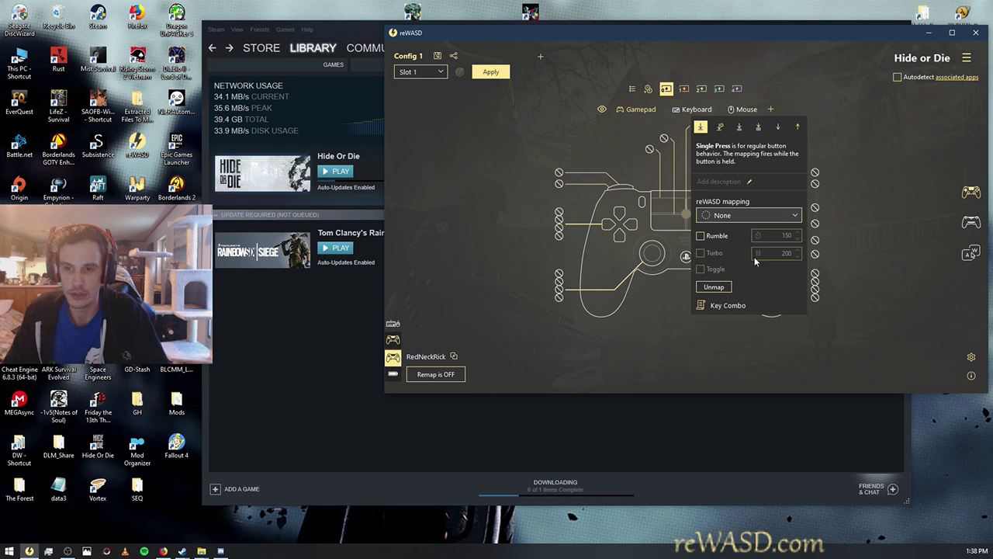
left_click(712, 286)
left_click(616, 312)
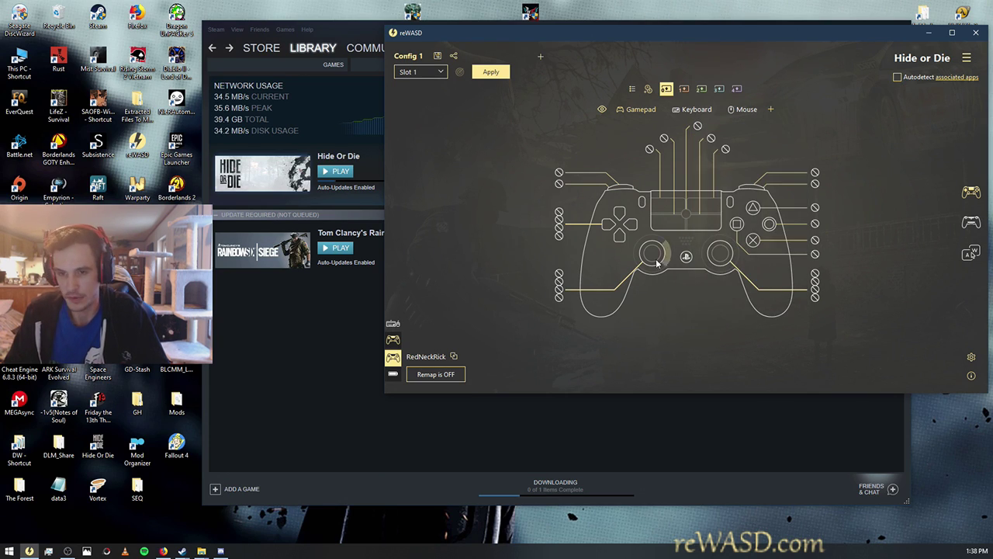
left_click(643, 204)
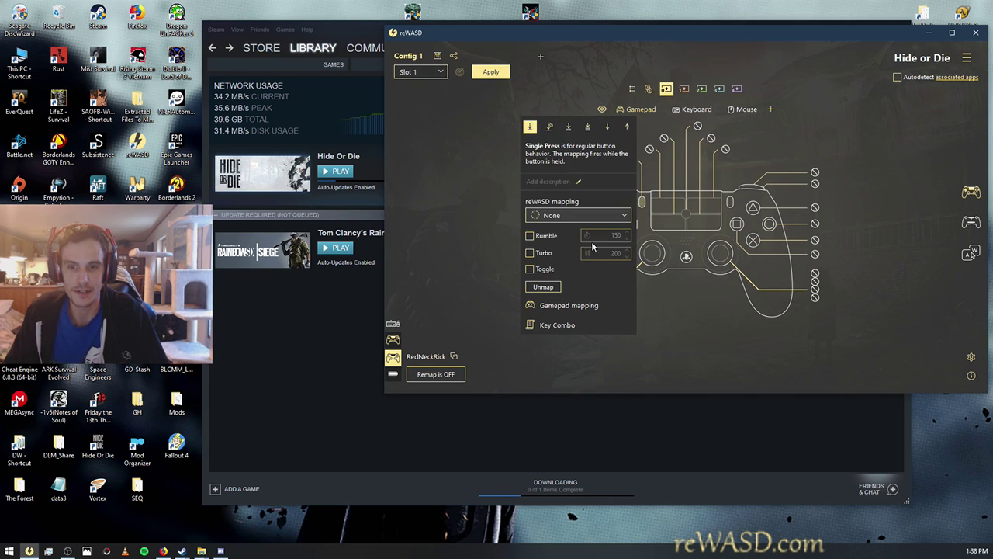
left_click(729, 203)
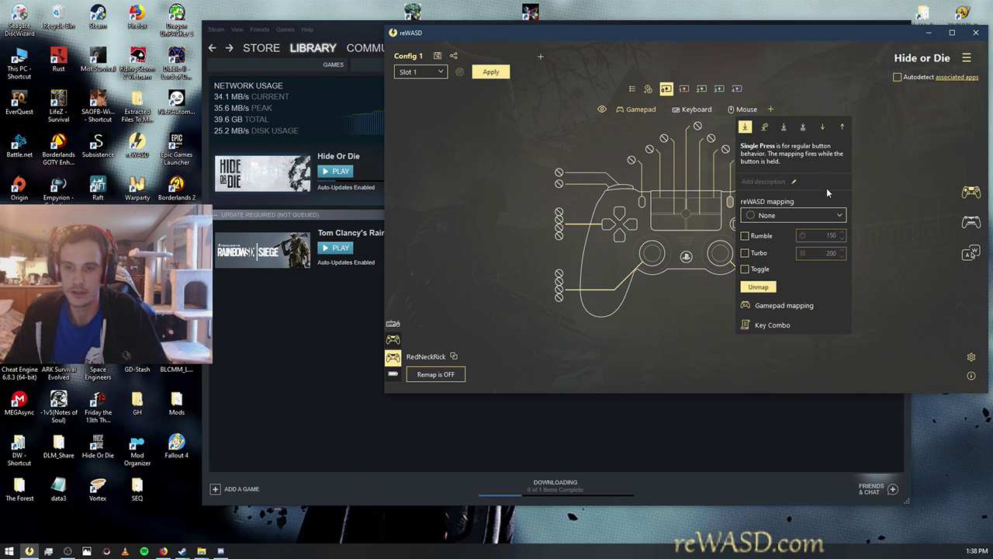
left_click(812, 59)
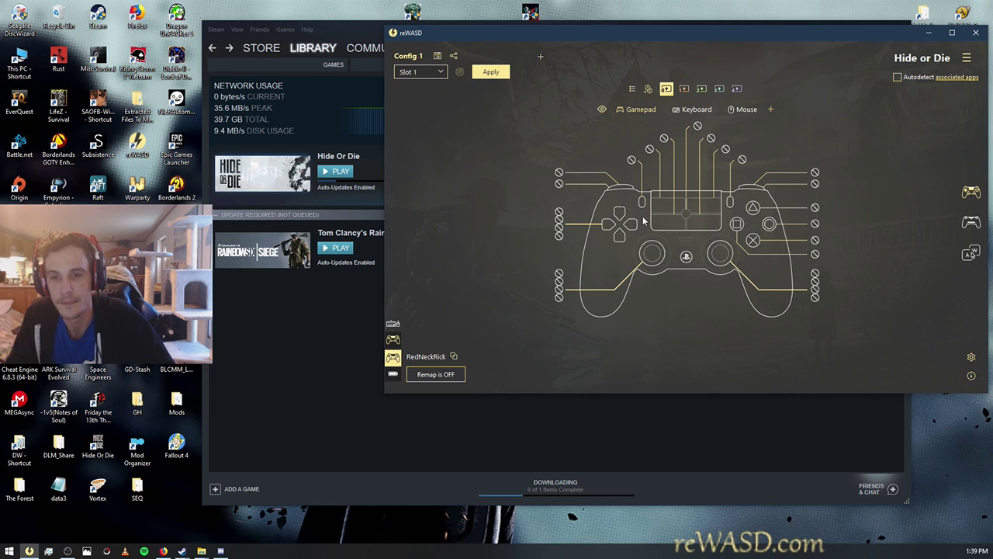
Clear the right stick's remaining mapping so no control has an assignment
left_click(651, 256)
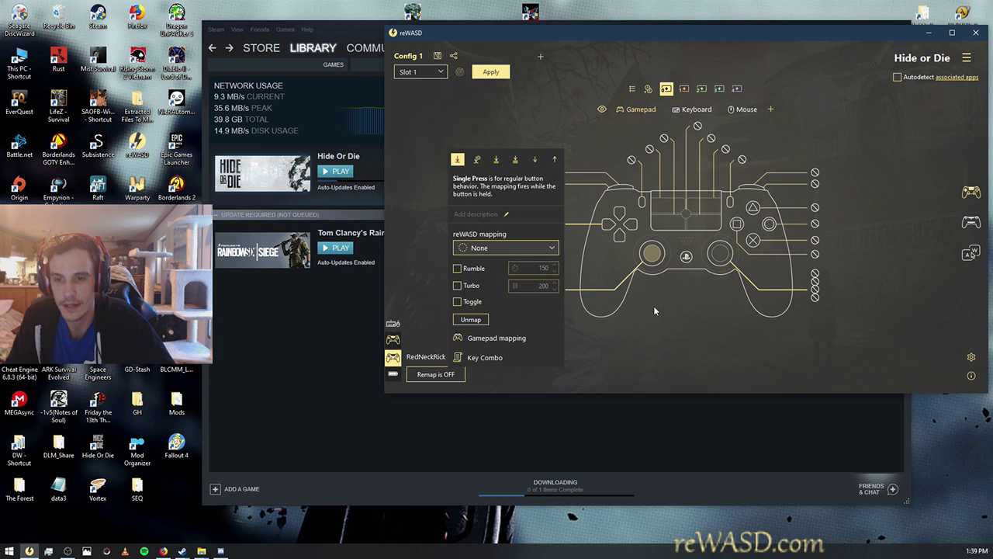
left_click(720, 256)
left_click(831, 320)
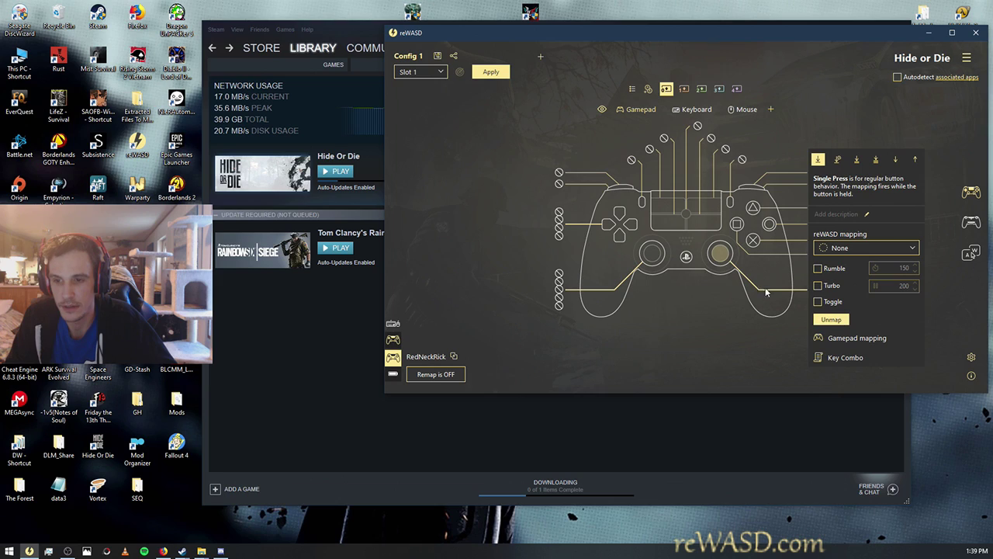
left_click(685, 260)
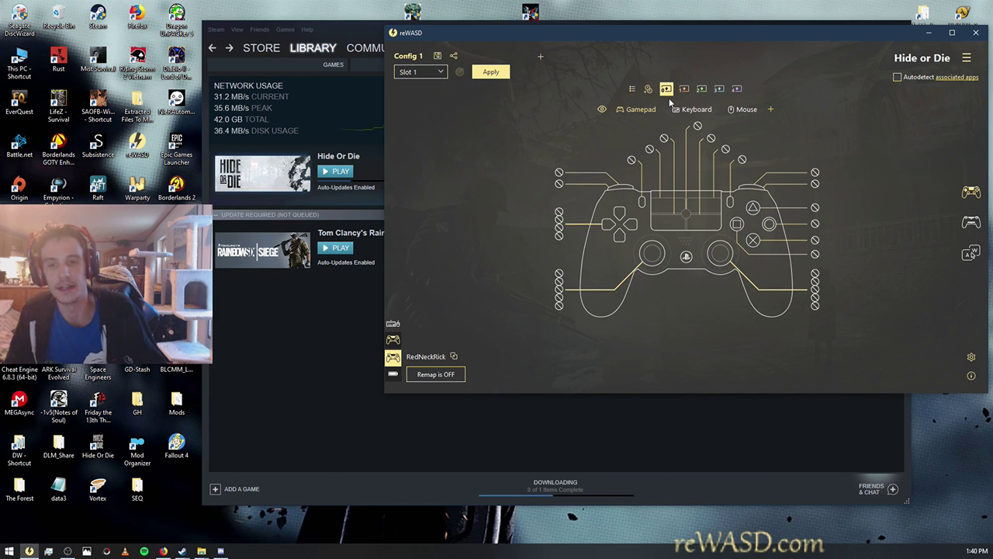
Map the right stick to mouse movement with its own sensitivity instead of the global one
left_click(655, 260)
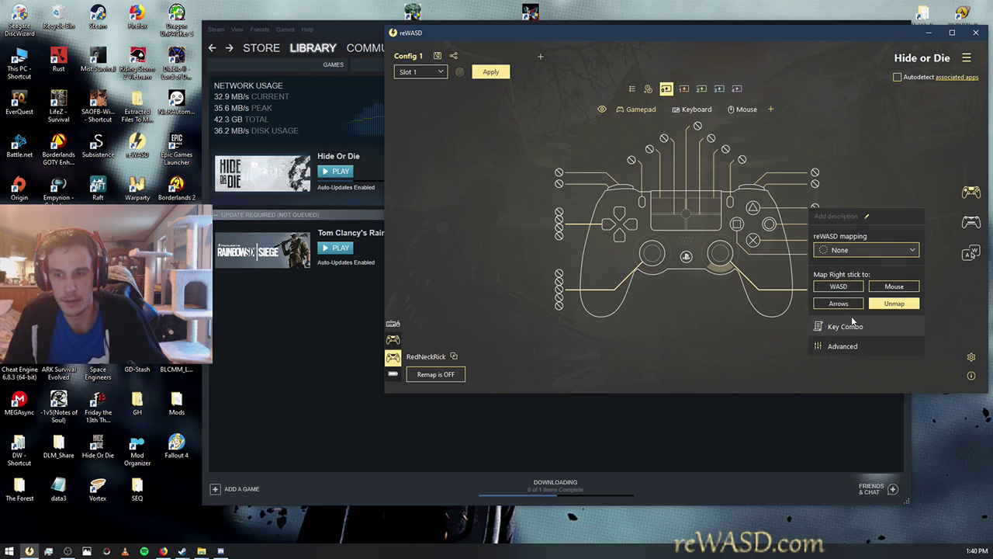
left_click(892, 287)
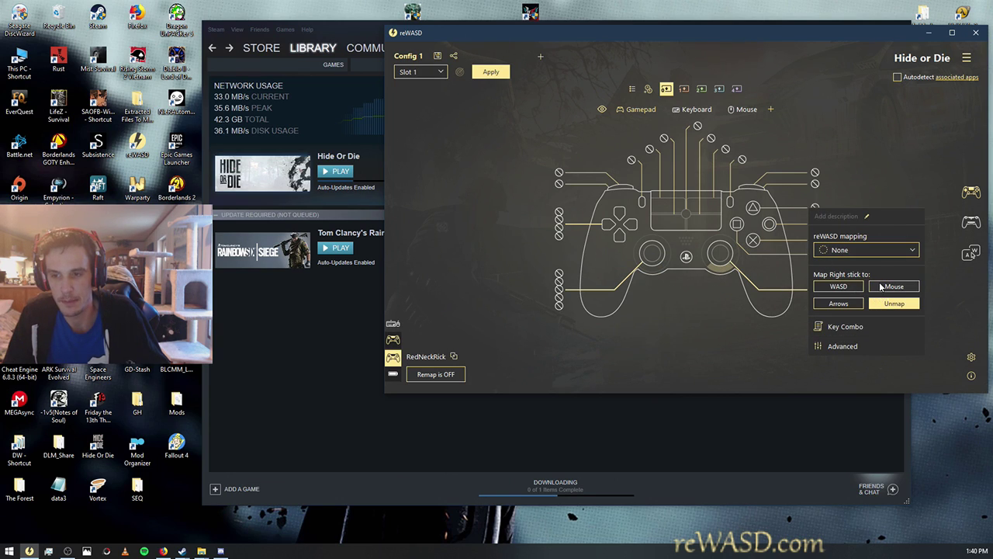
left_click(838, 307)
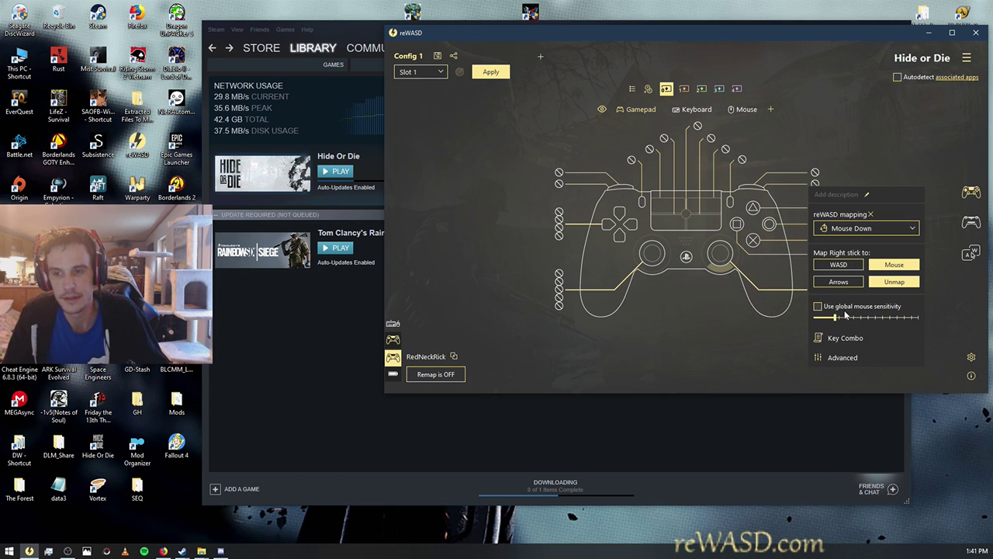
Map the left stick to WASD movement
left_click(661, 270)
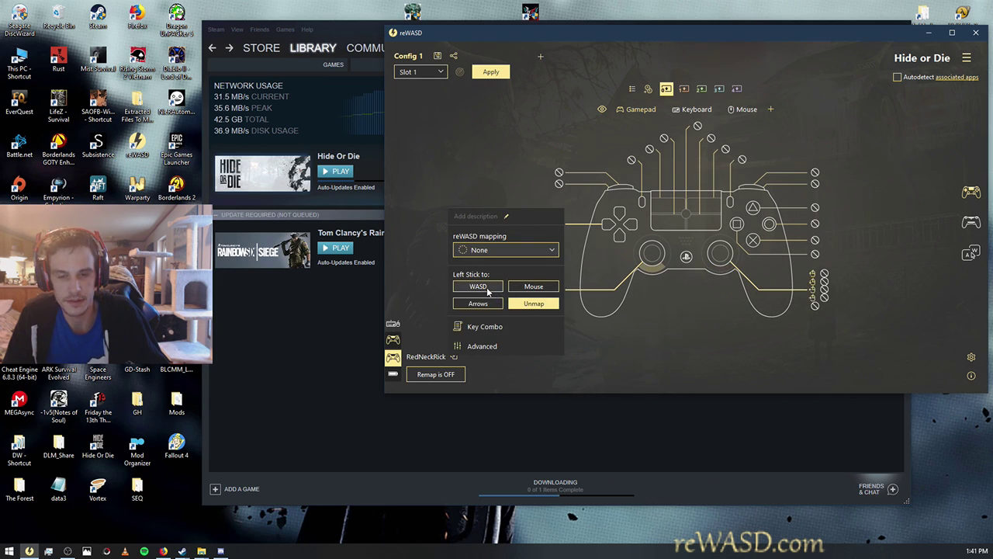
left_click(478, 286)
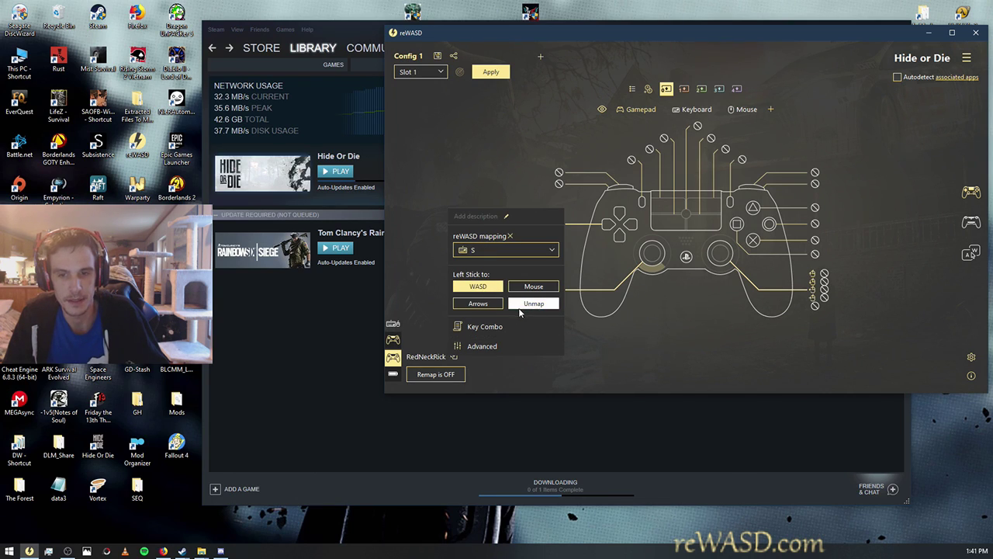
left_click(618, 335)
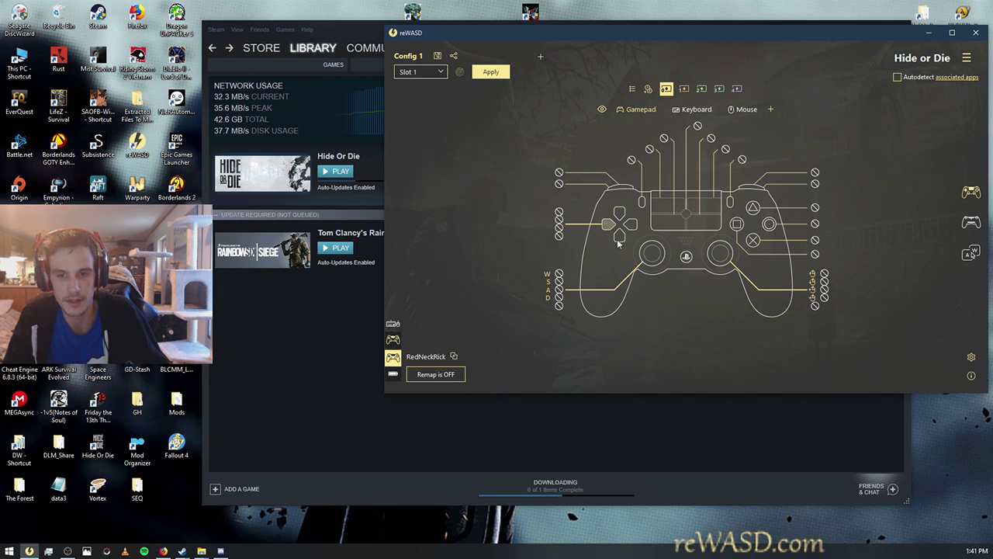
left_click(634, 89)
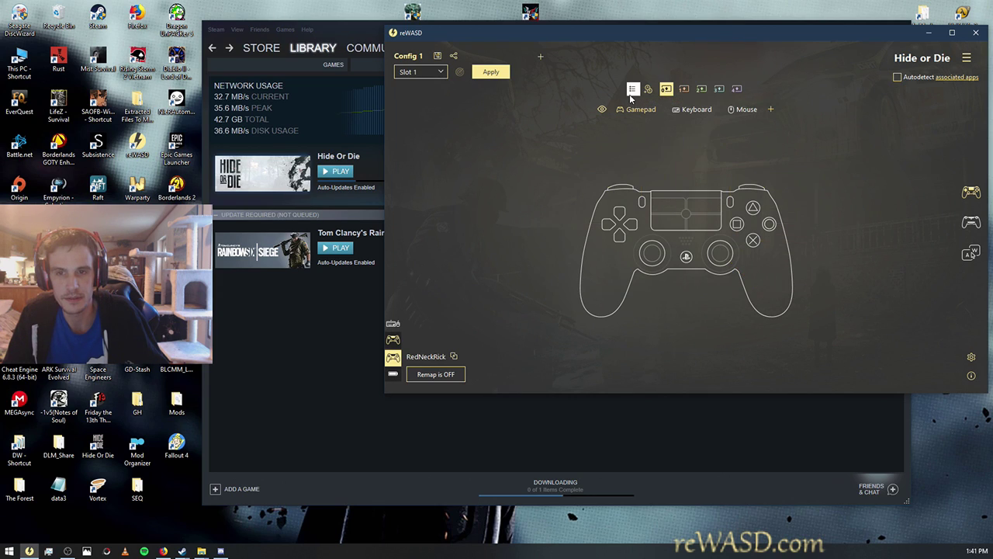
left_click(649, 270)
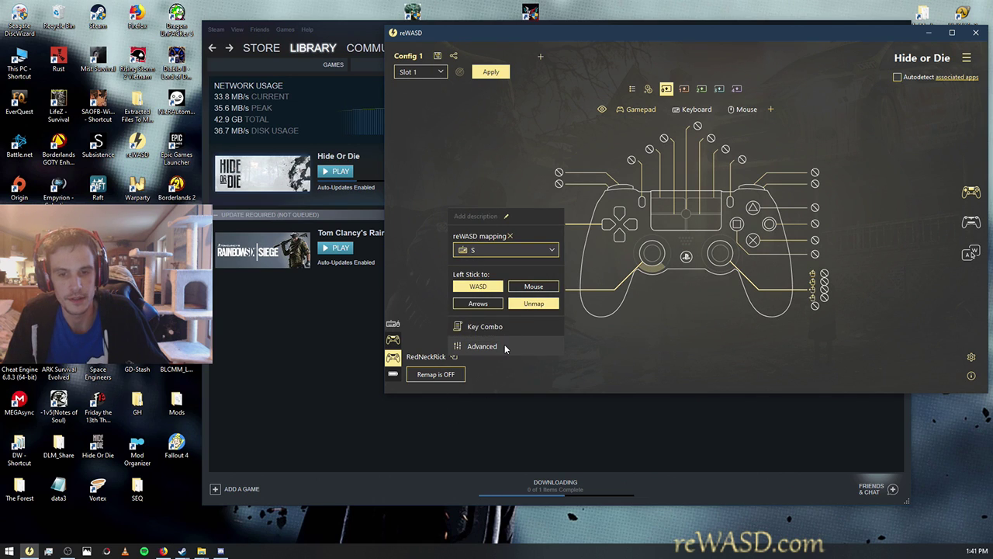
Fine-tune the left stick's X-axis deadzone in its advanced settings
left_click(501, 342)
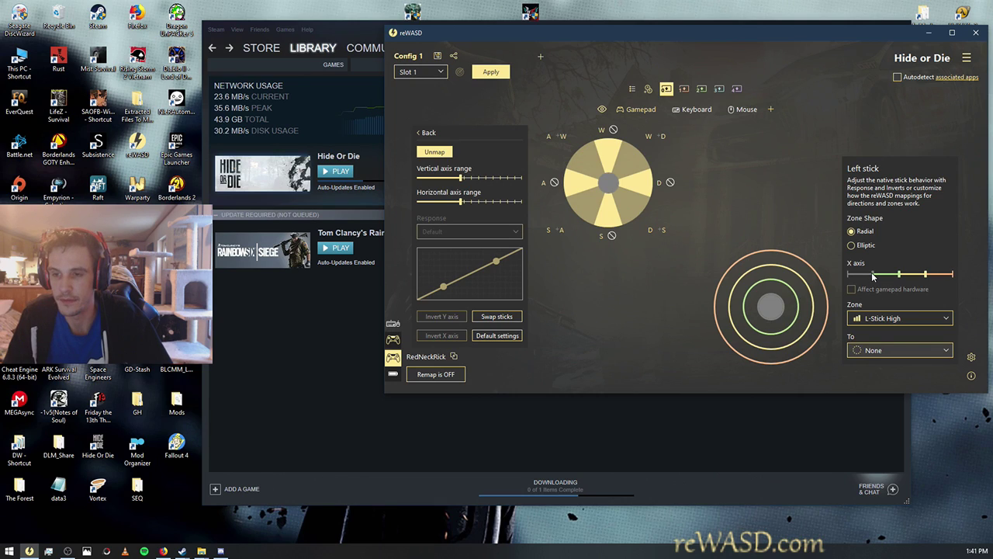
left_click_drag(872, 276, 860, 281)
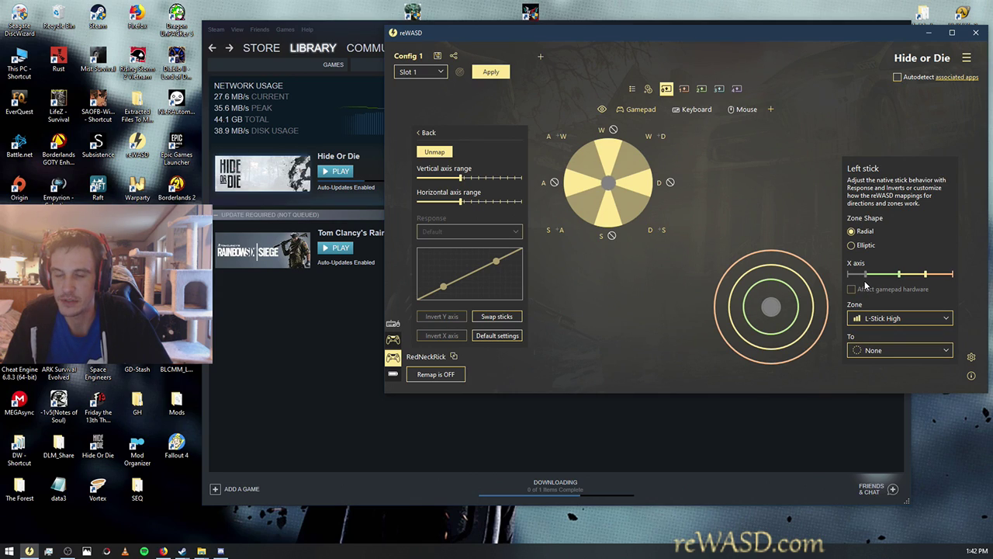
left_click_drag(860, 284, 875, 277)
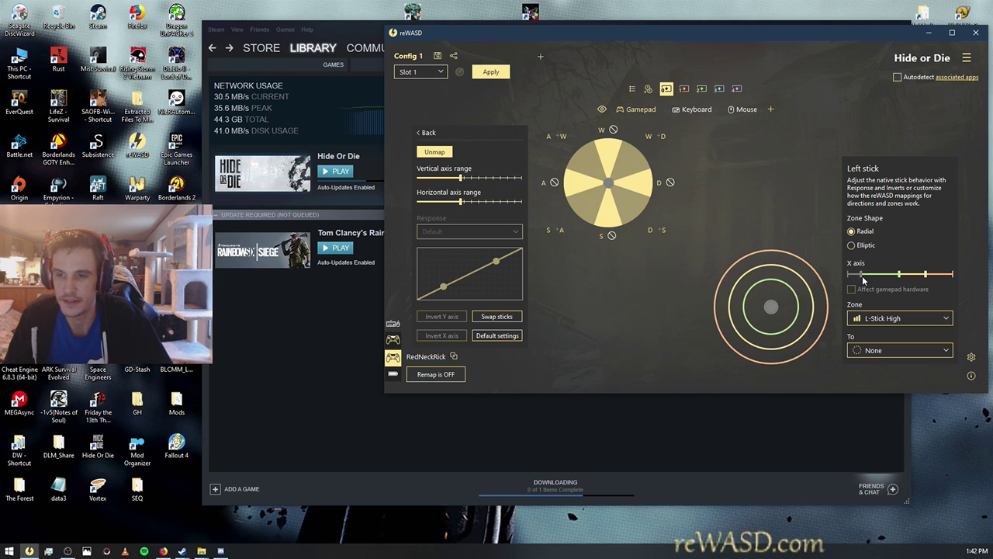
left_click_drag(869, 281, 865, 282)
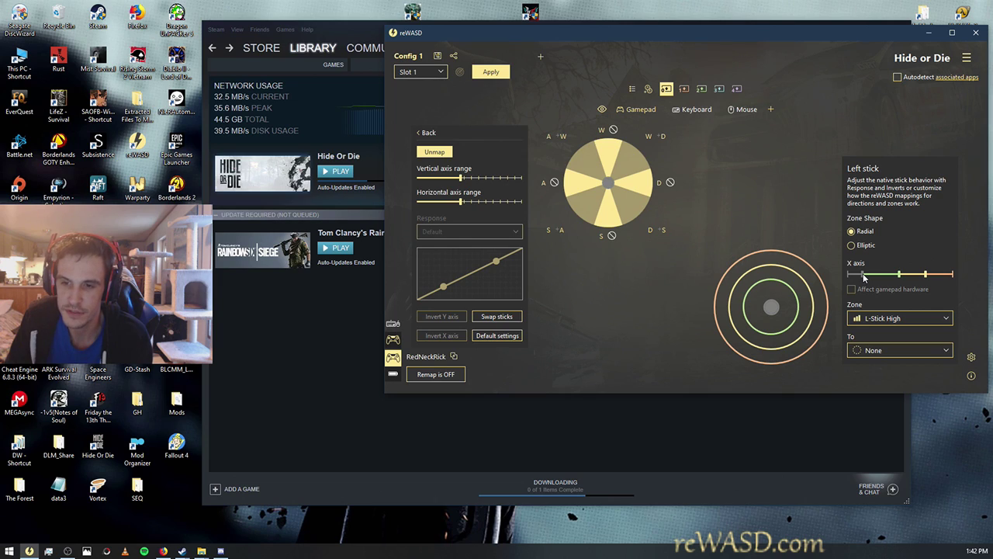
left_click_drag(864, 275, 863, 271)
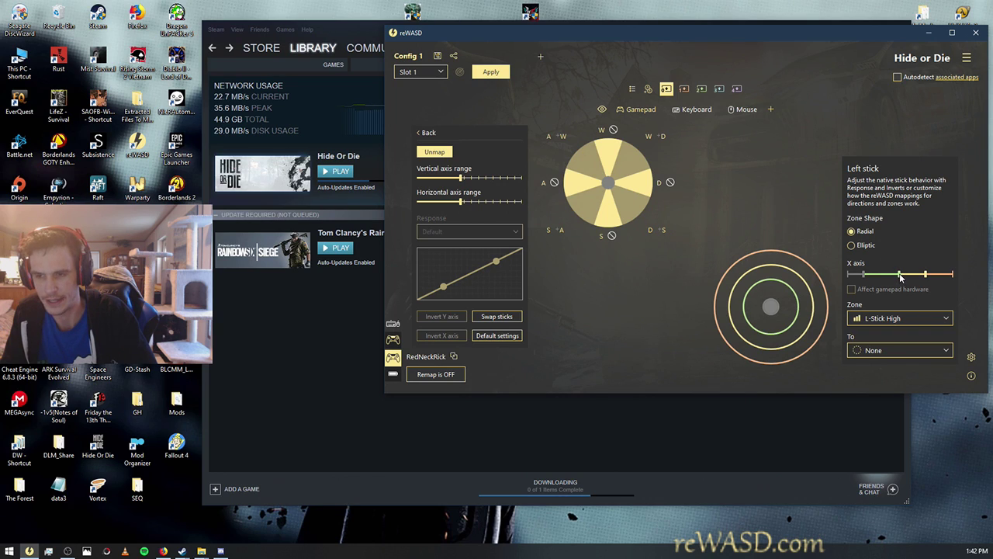
Lower the left stick's green and yellow zone thresholds on the X axis
left_click_drag(899, 276, 918, 289)
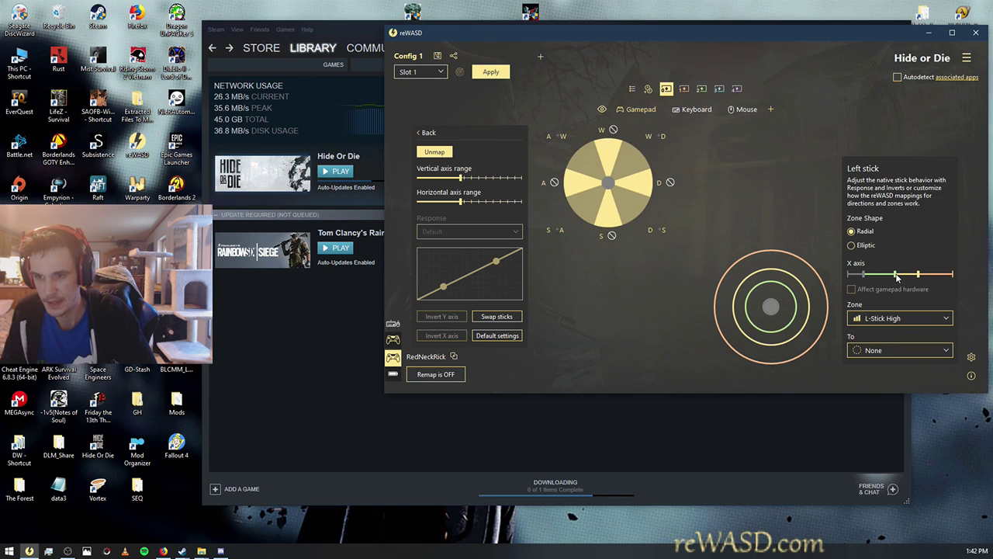
left_click_drag(897, 277, 892, 278)
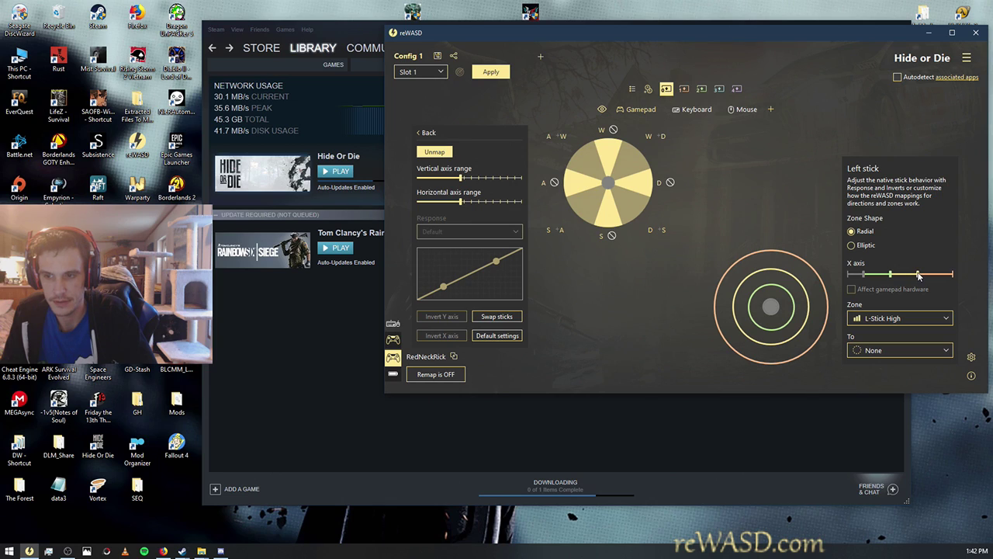
left_click_drag(918, 273, 916, 274)
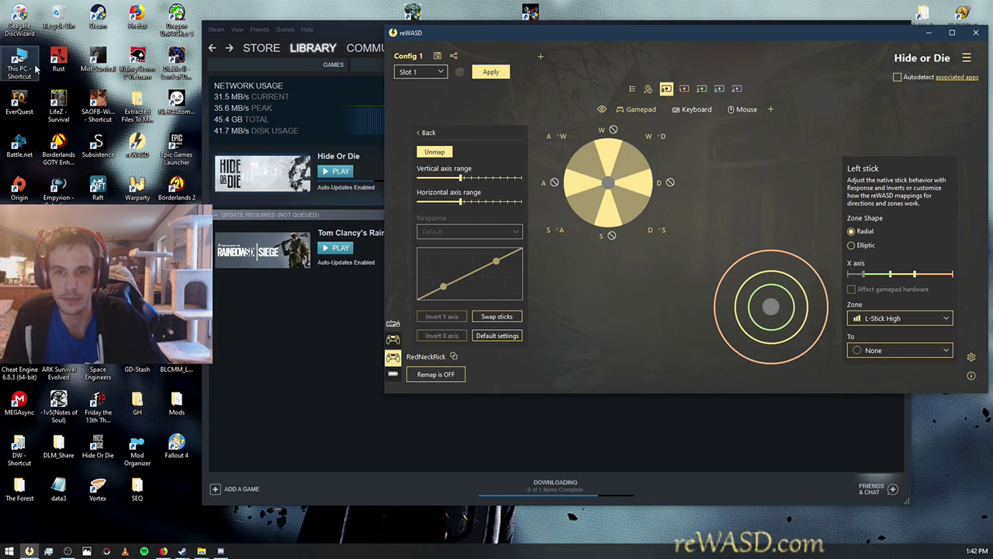
In the right stick's advanced settings, shrink the X-axis deadzone and lower the green threshold
left_click(433, 135)
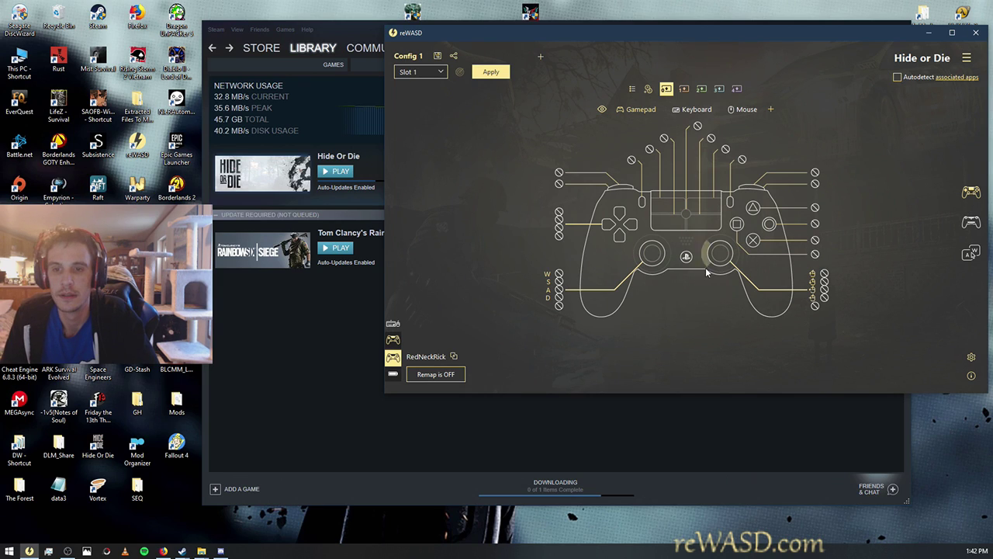
left_click(690, 281)
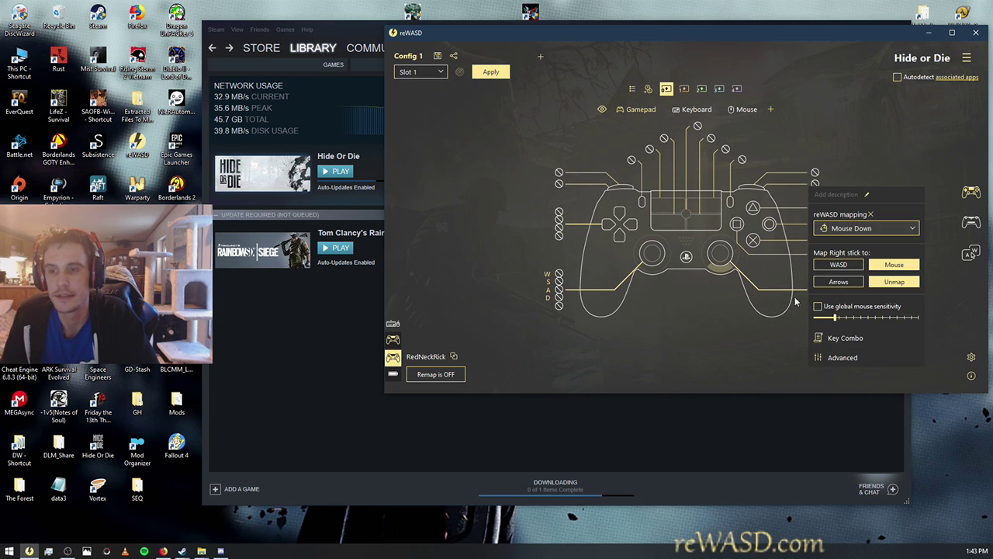
left_click(843, 357)
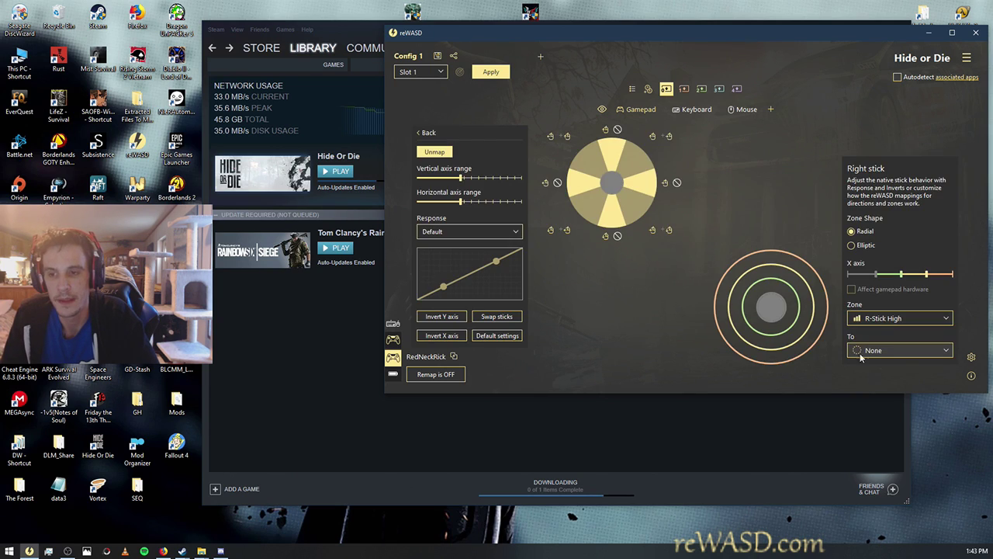
left_click_drag(876, 277, 866, 285)
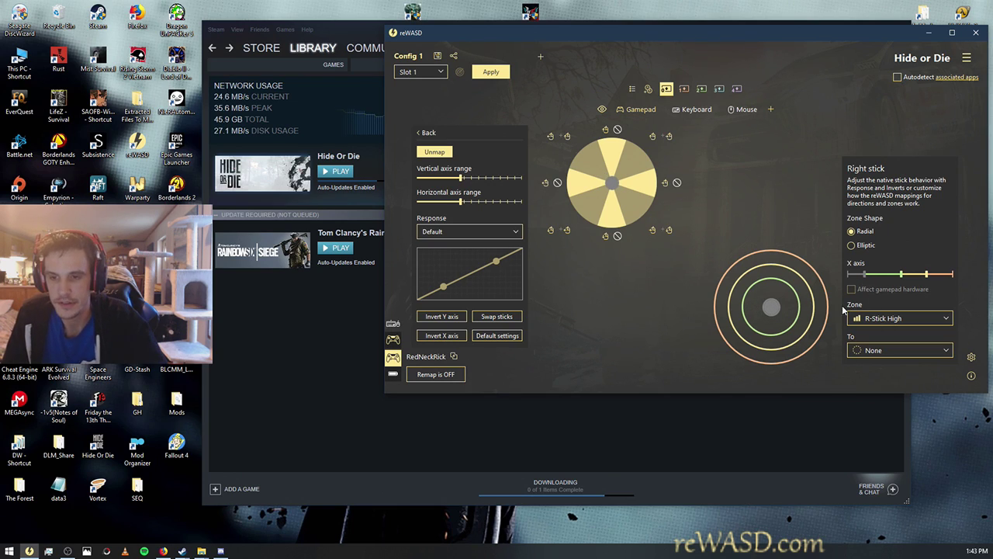
left_click_drag(903, 277, 923, 278)
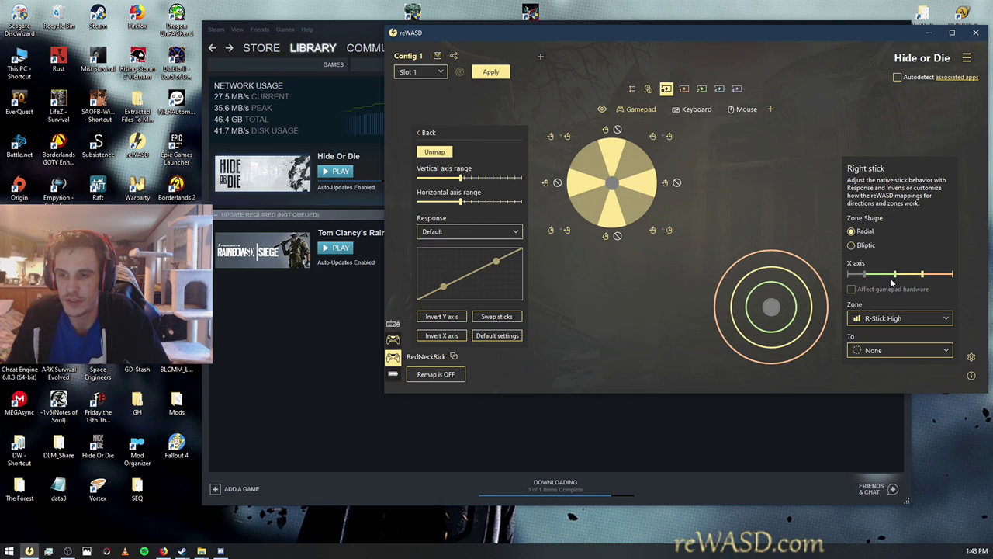
Shrink the right stick's green zone slightly and push its yellow threshold further out
left_click_drag(896, 275, 917, 275)
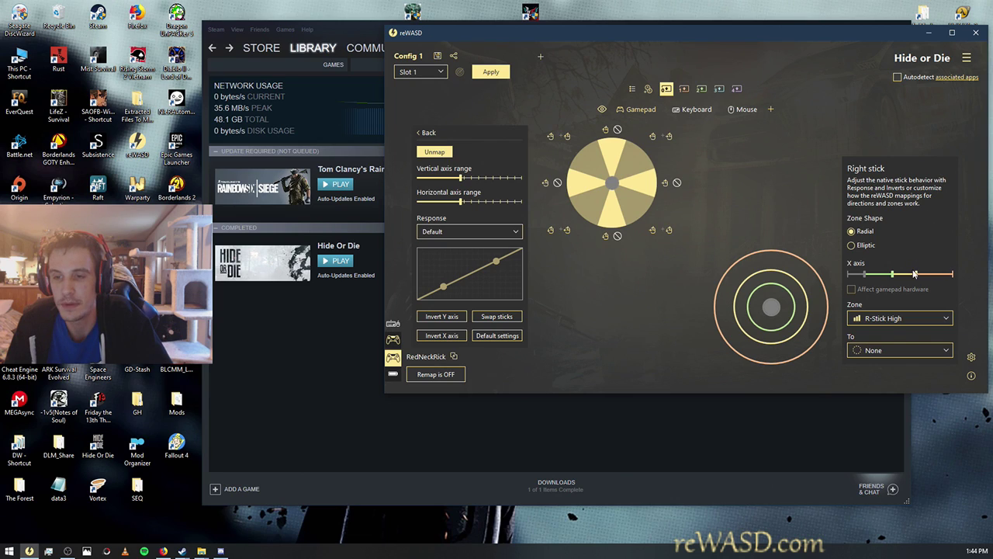
left_click_drag(916, 281, 923, 277)
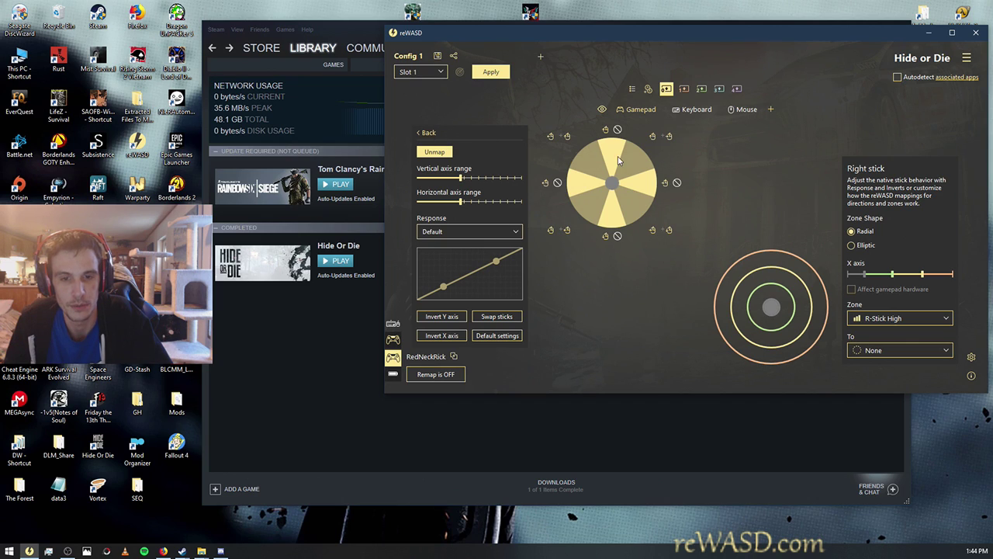
Set the right stick's mouse sensitivity near maximum
left_click(846, 101)
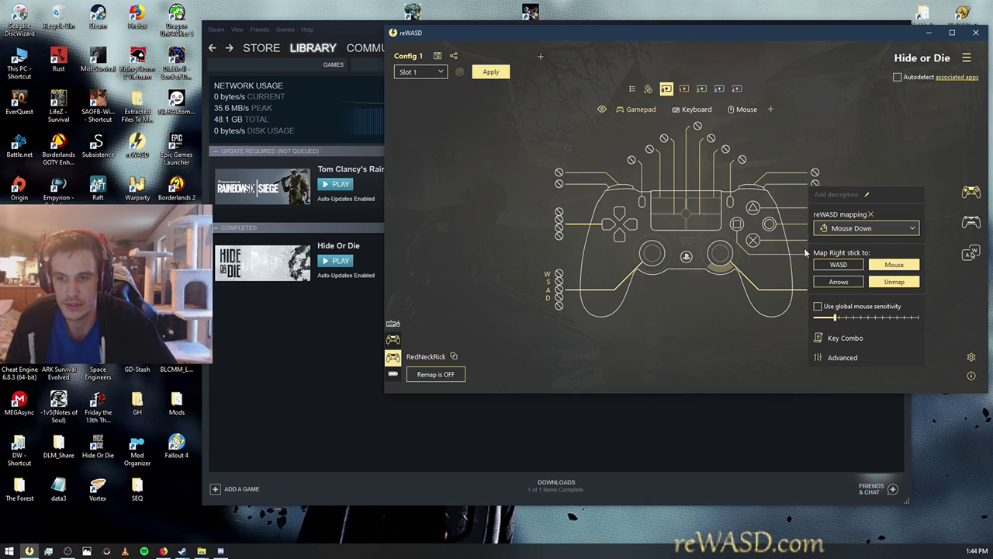
left_click(905, 318)
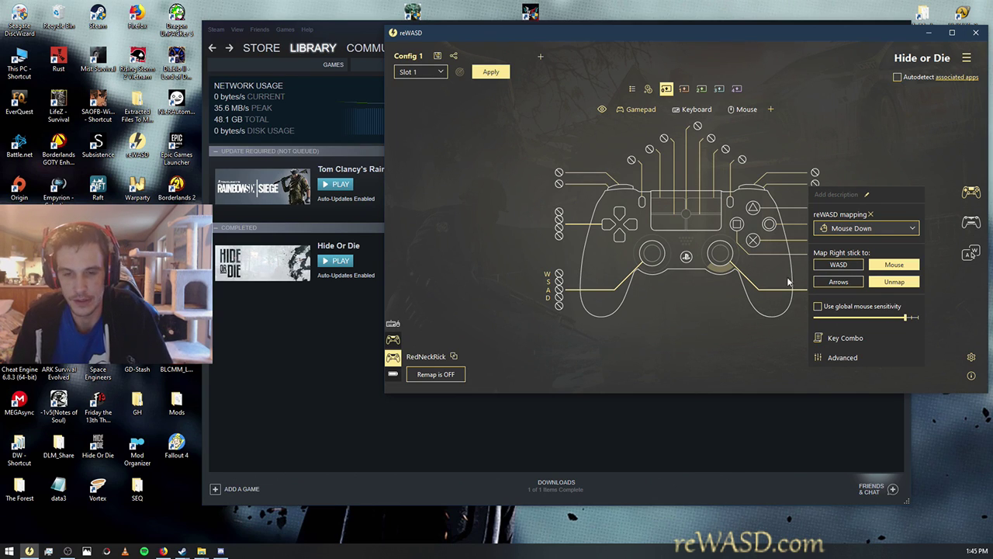
left_click(720, 314)
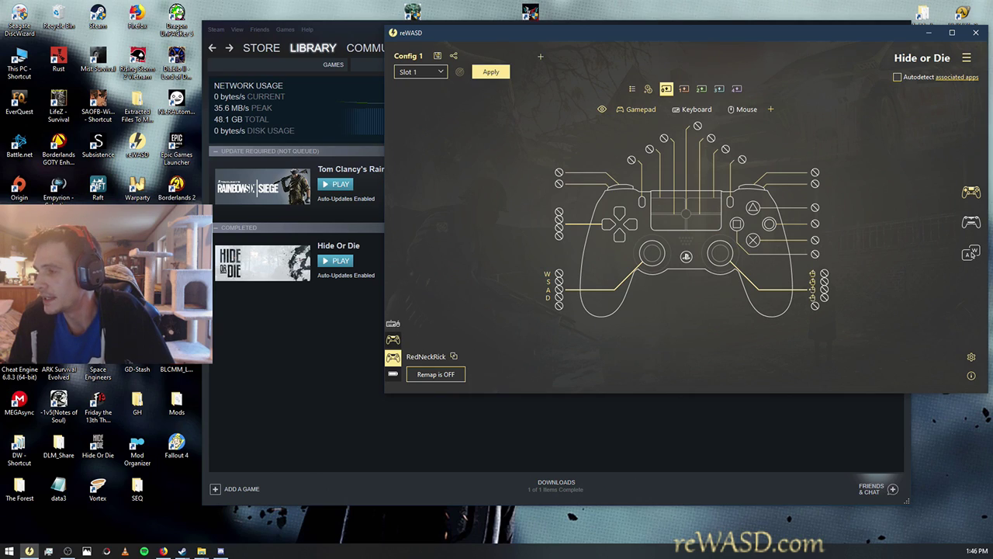
Switch from reWASD to another open application with Alt+Tab
key("alt+Tab")
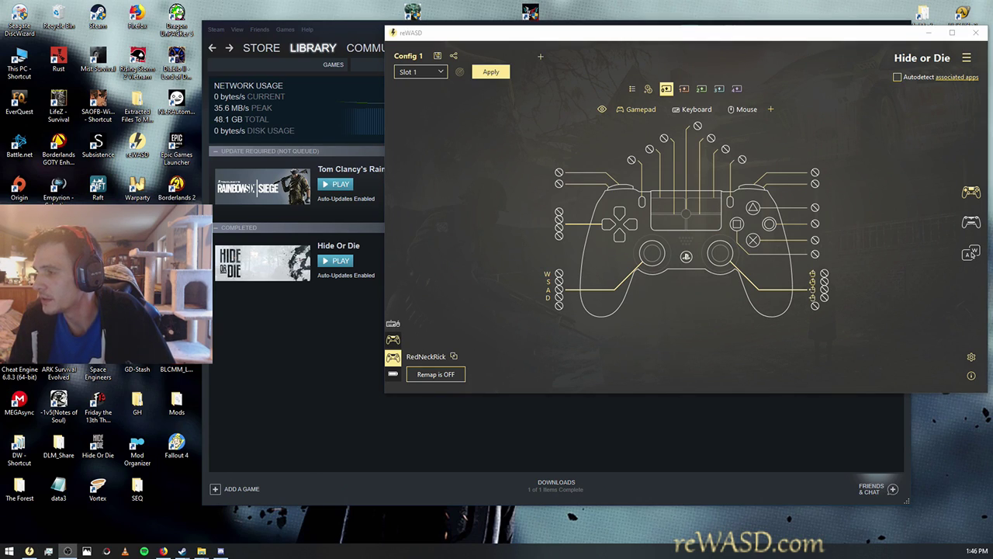